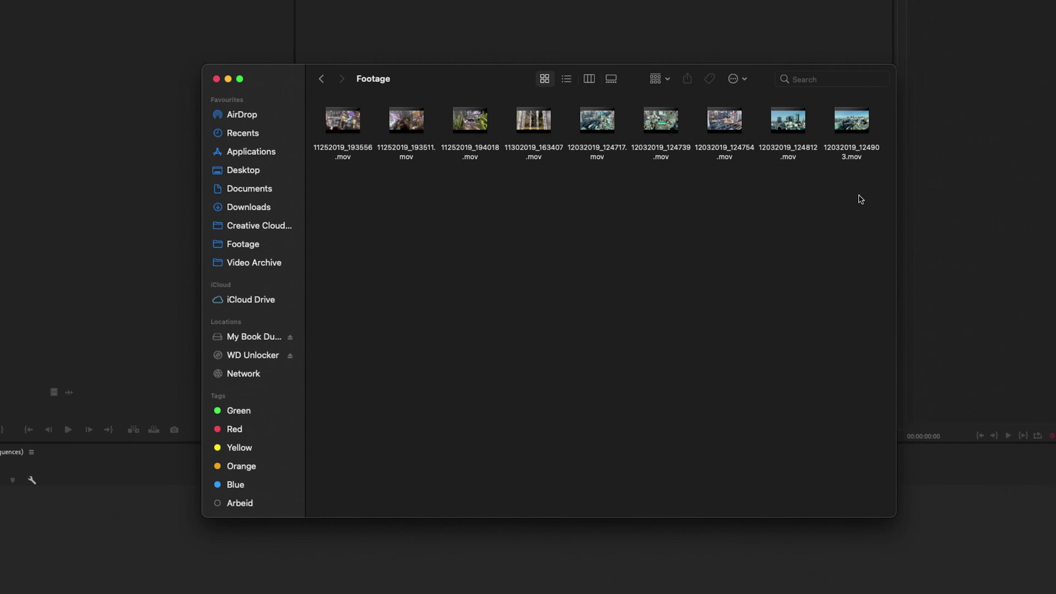
- Import the nine .mov clips from the Footage folder into the project
left_click_drag(859, 195, 32, 436)
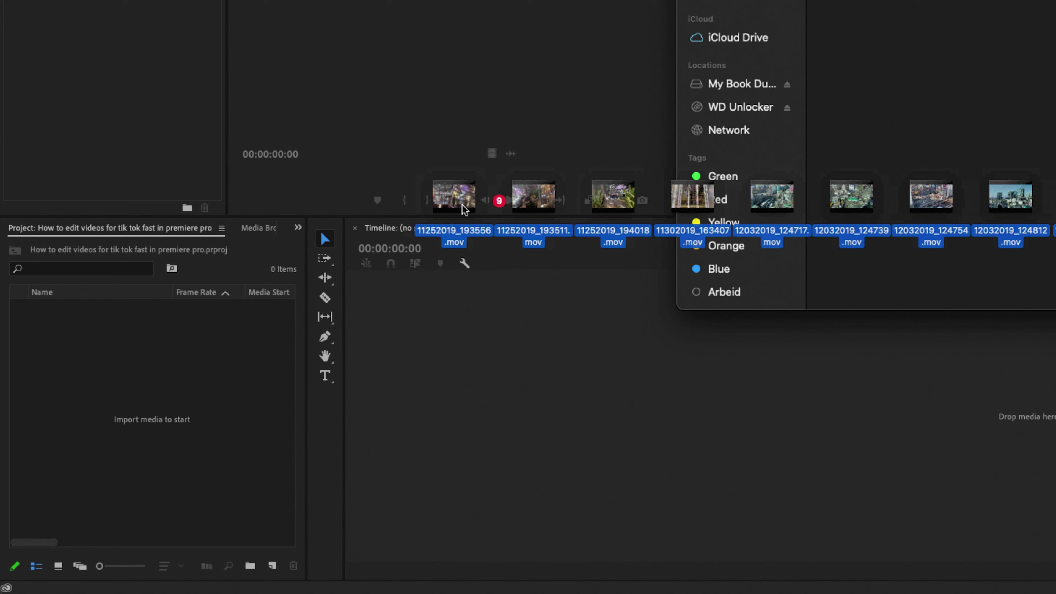
left_click_drag(465, 210, 78, 389)
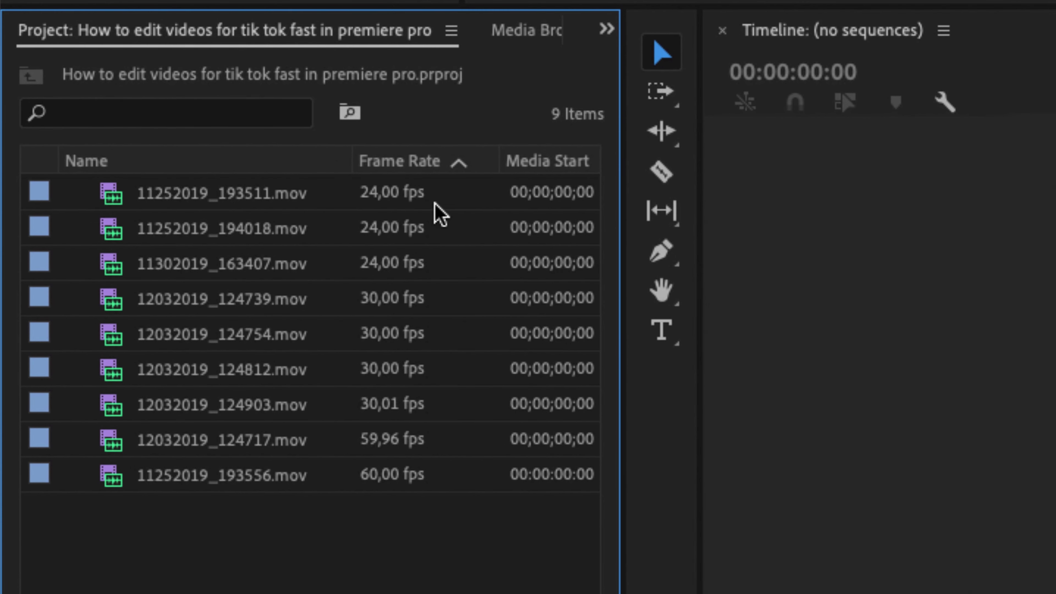
left_click(433, 204)
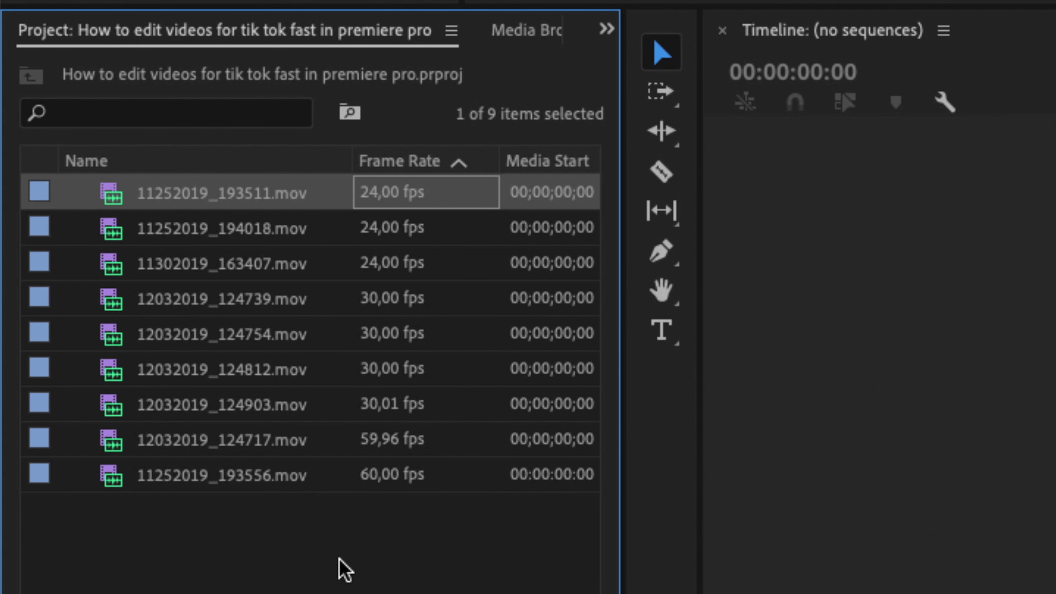
- Interpret the six project clips that are not 24 fps with an assumed frame rate of 24 fps
left_click(294, 533)
left_click_drag(293, 536, 292, 307)
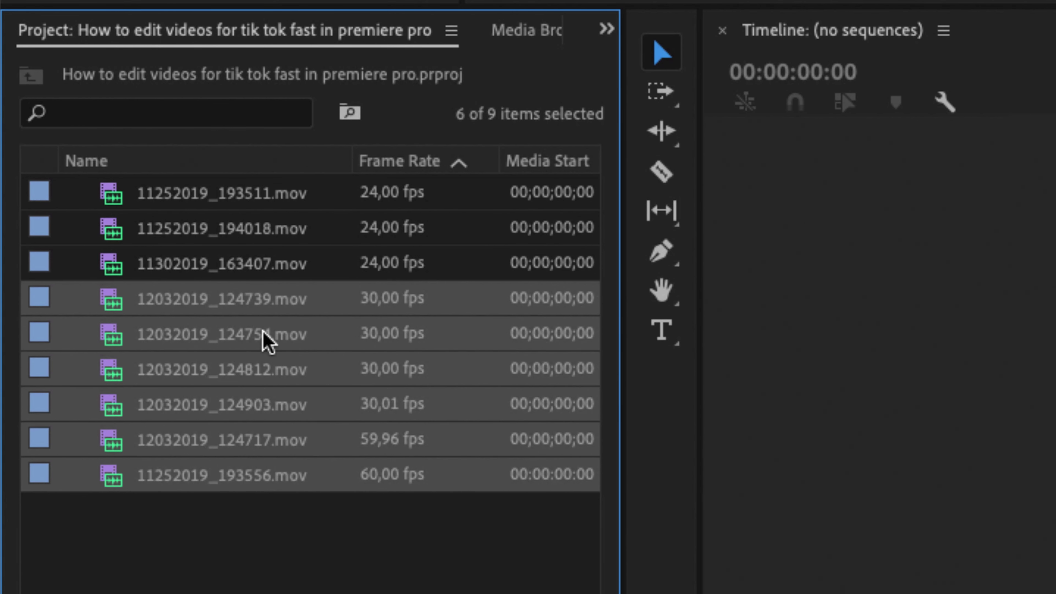
right_click(266, 341)
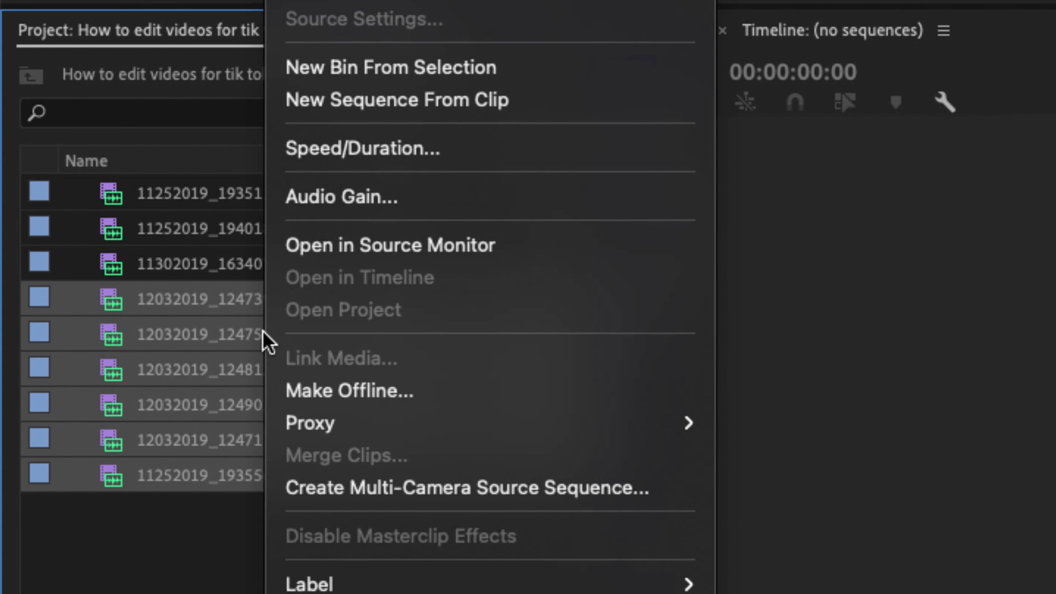
mouse_move(590, 0)
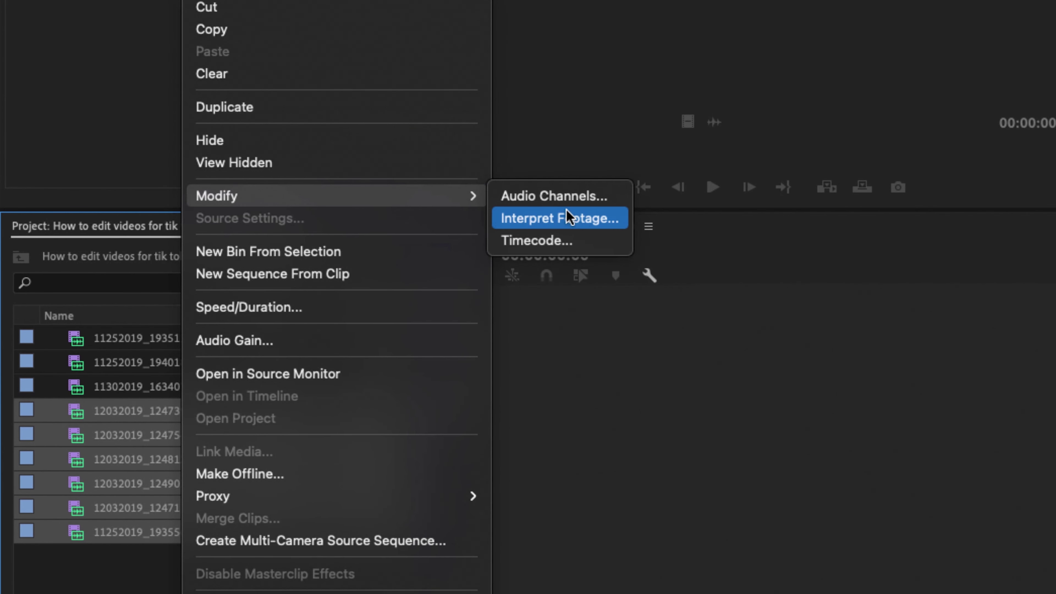
left_click(572, 219)
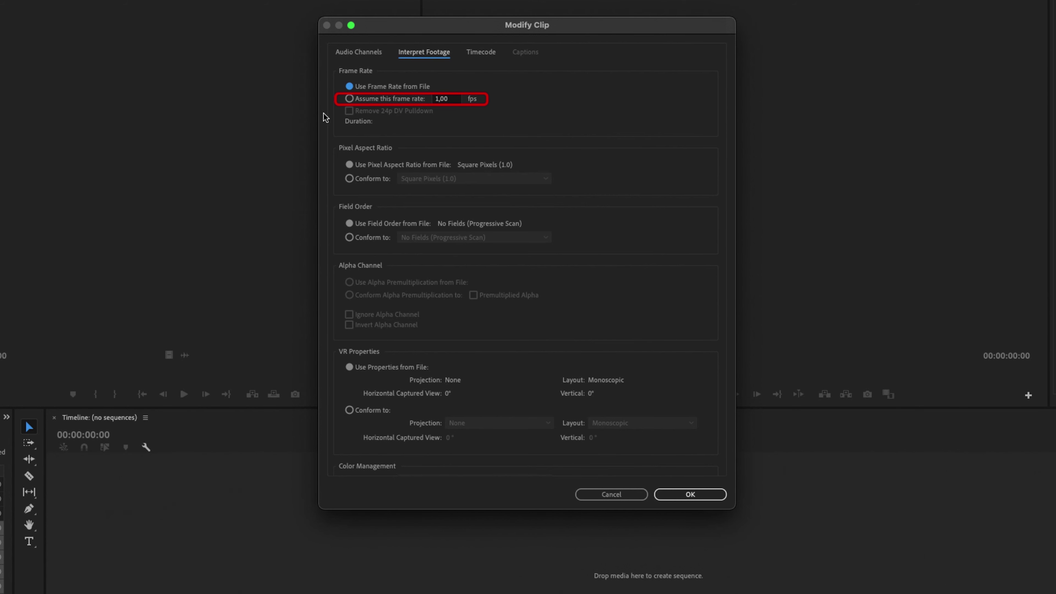
left_click(348, 99)
type("2")
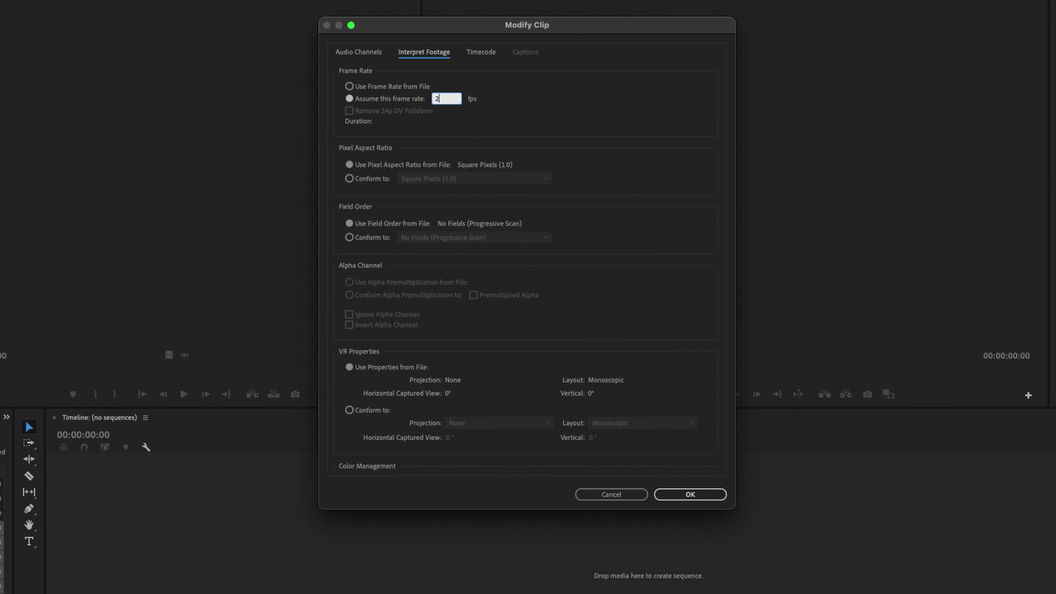
type("4")
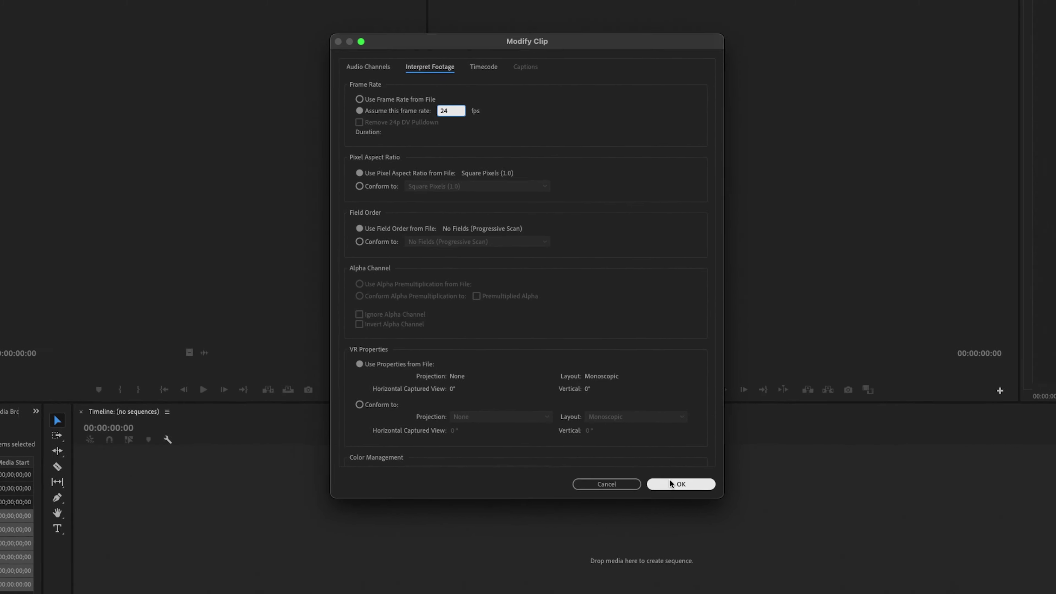
left_click(670, 483)
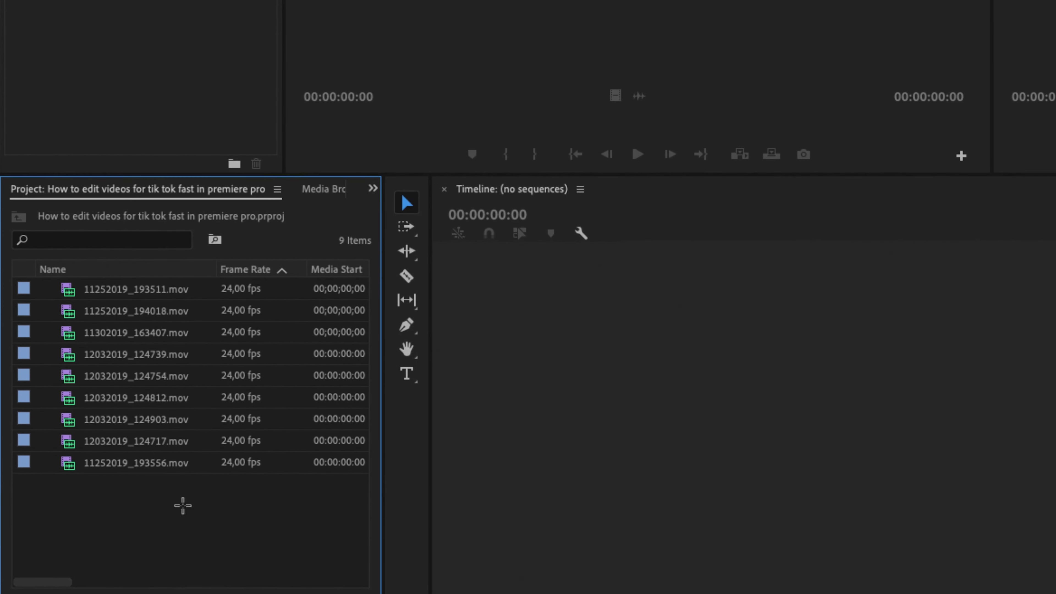
left_click_drag(183, 505, 172, 295)
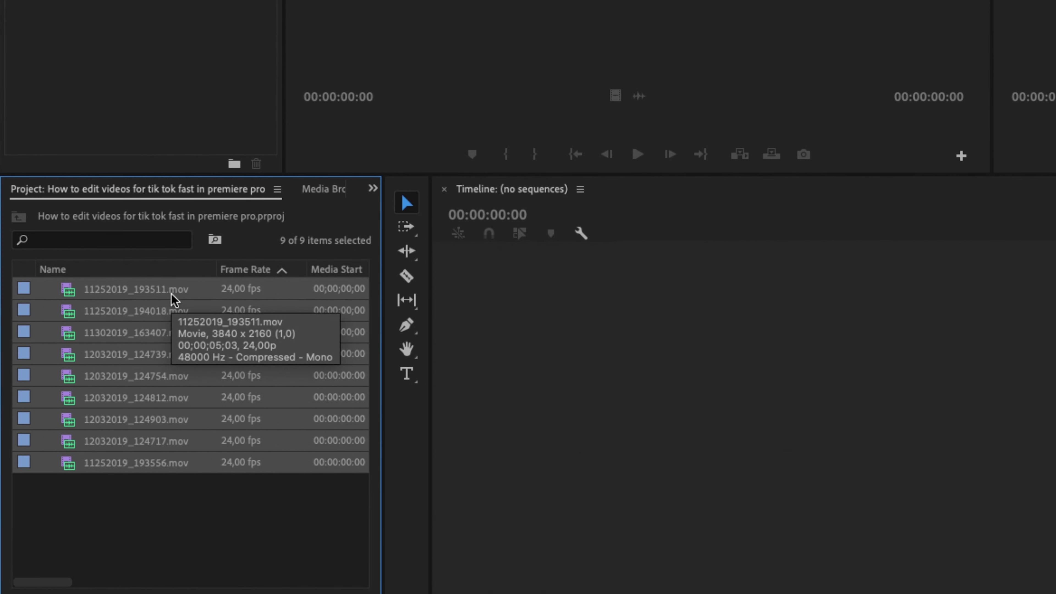
left_click(216, 511)
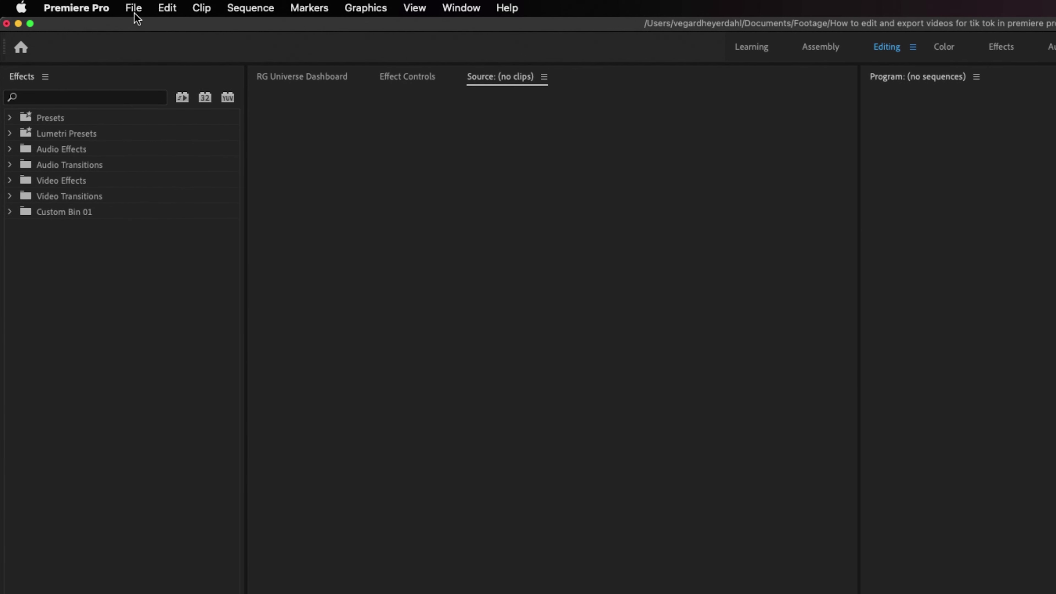
- Start a new sequence based on the ARRI 1080p 24 preset
left_click(134, 13)
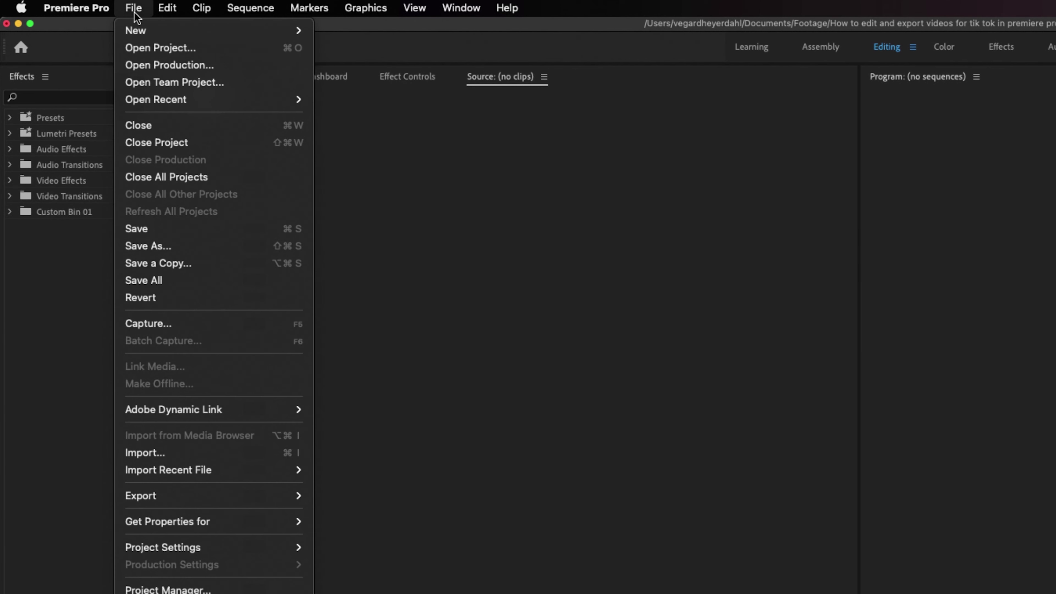
mouse_move(217, 33)
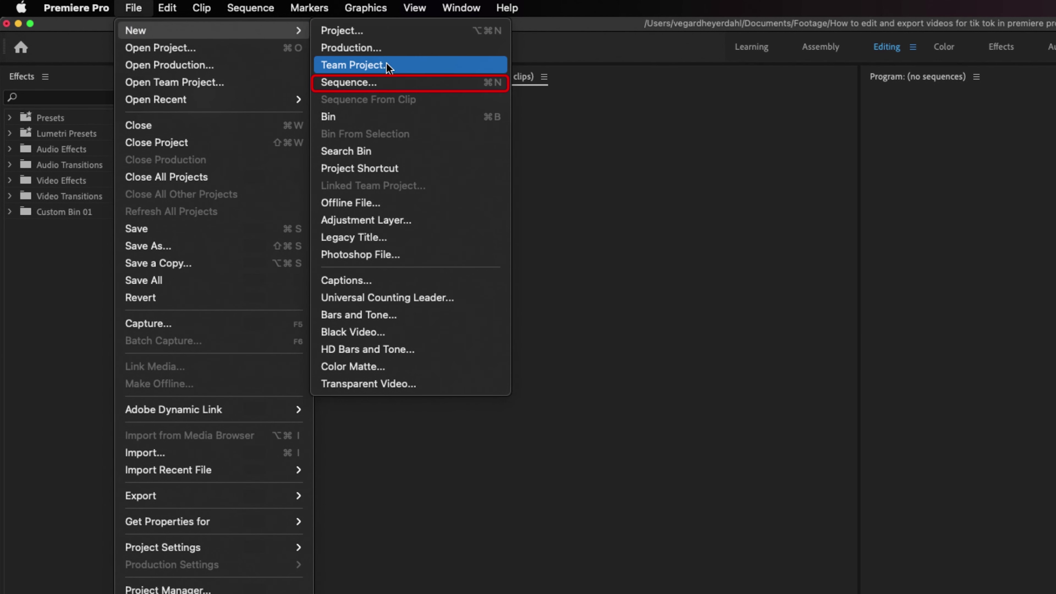
left_click(387, 83)
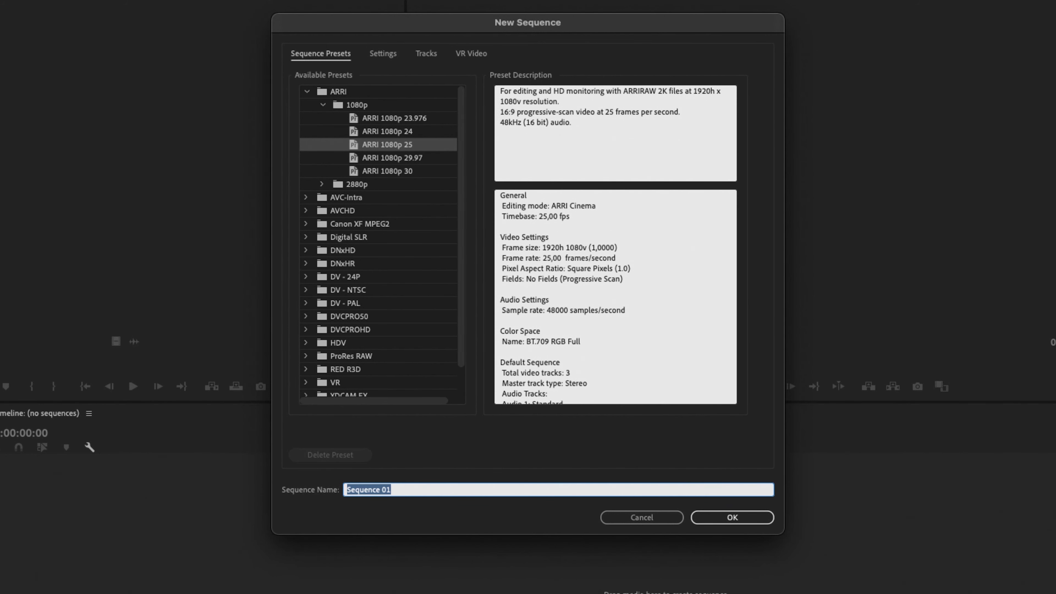
left_click(386, 131)
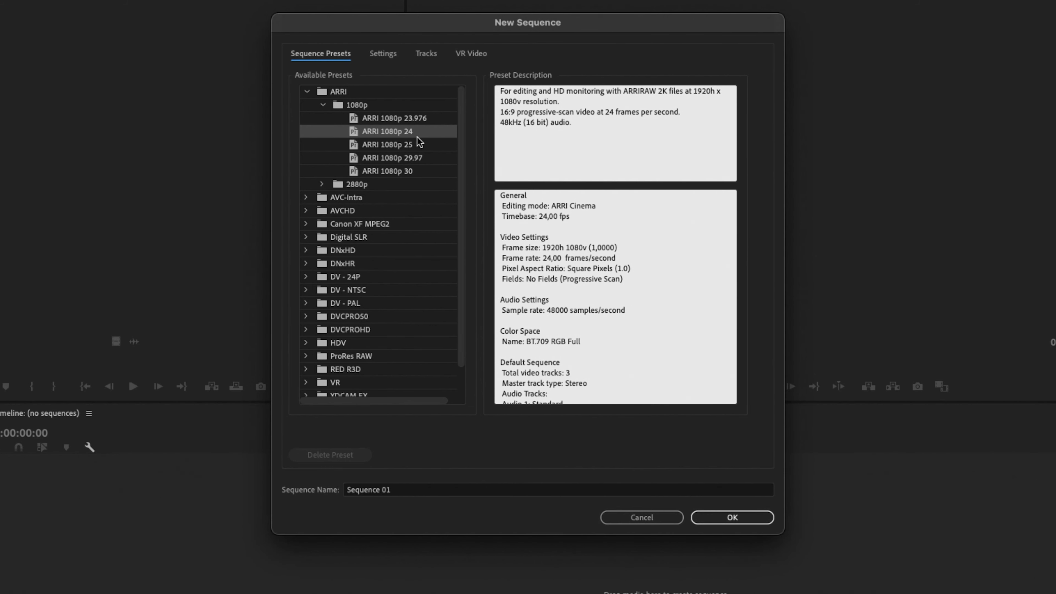
- Set the sequence's frame size to 1080 horizontal by 1920 vertical and create the sequence
left_click(387, 61)
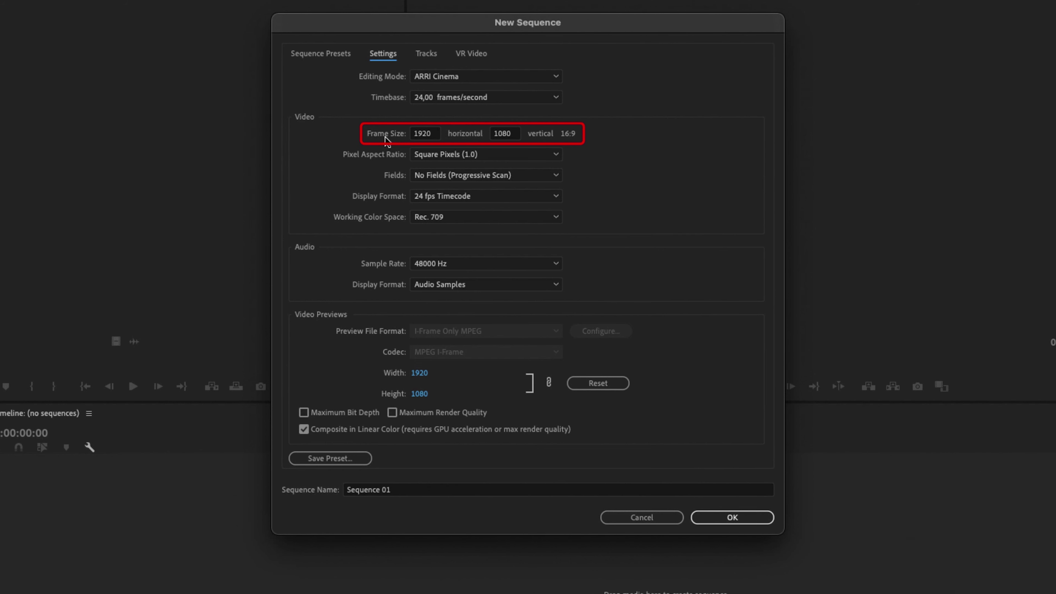
double_click(435, 134)
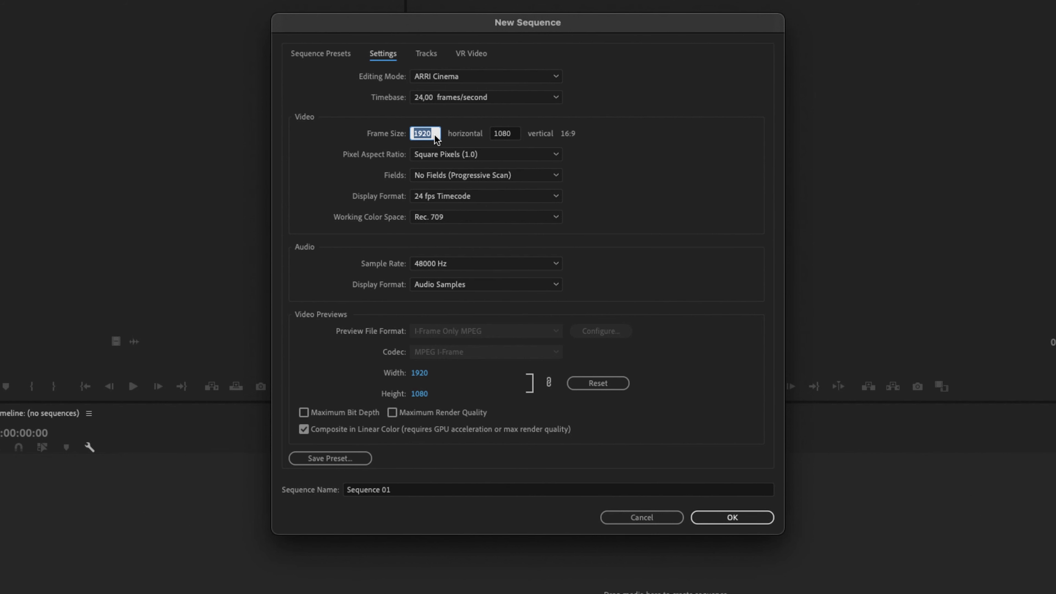
type("1080")
key("Tab")
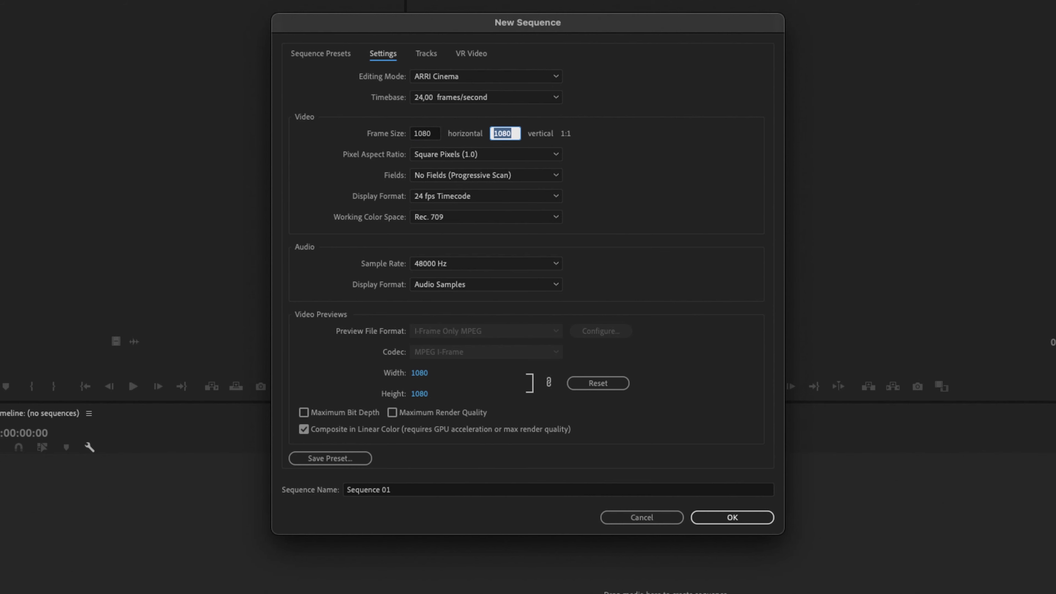
type("1920")
left_click(668, 273)
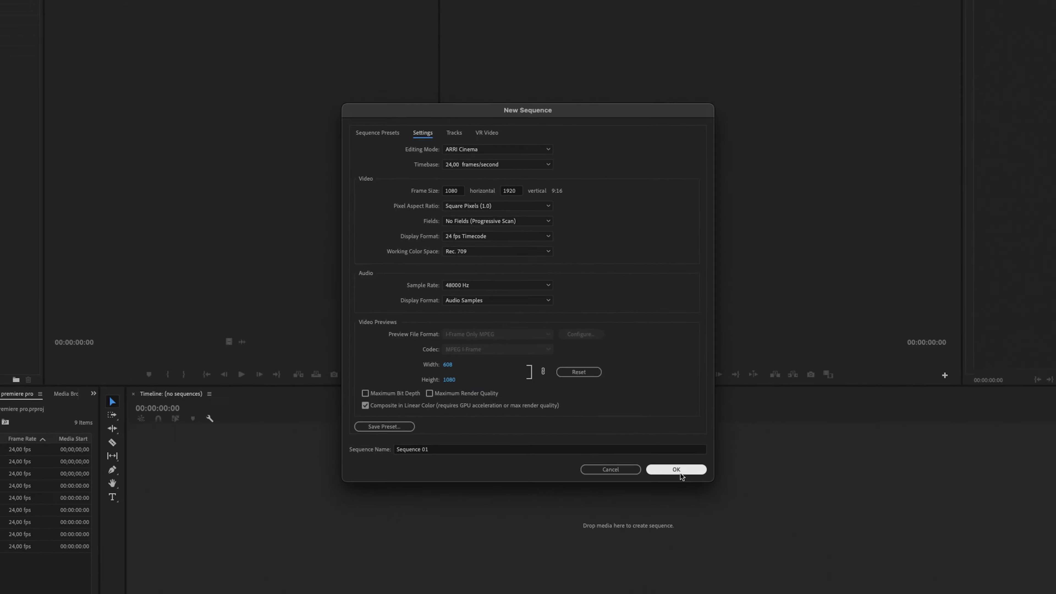
left_click(681, 474)
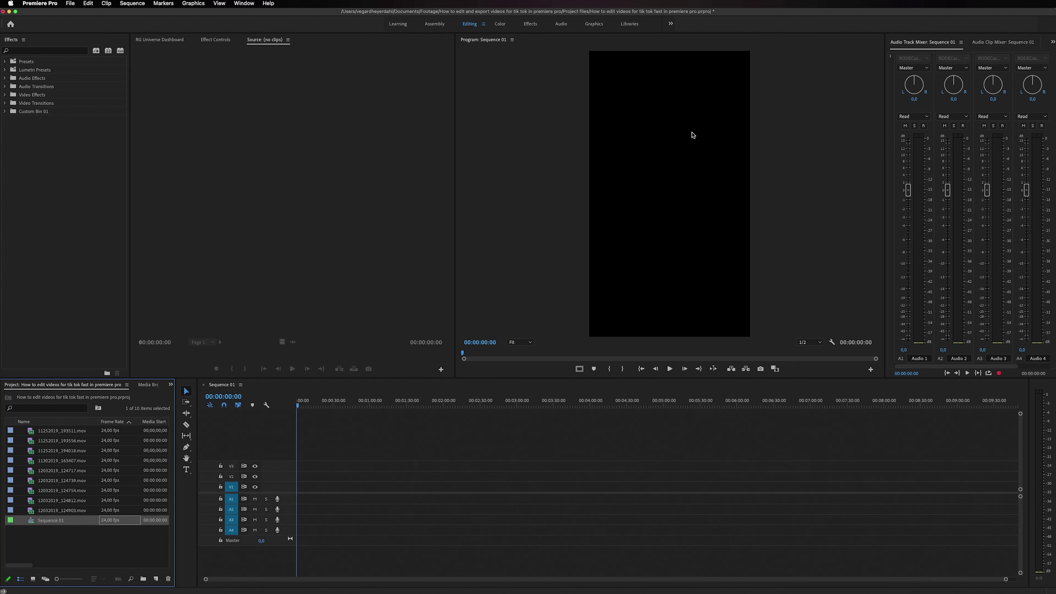
left_click(70, 543)
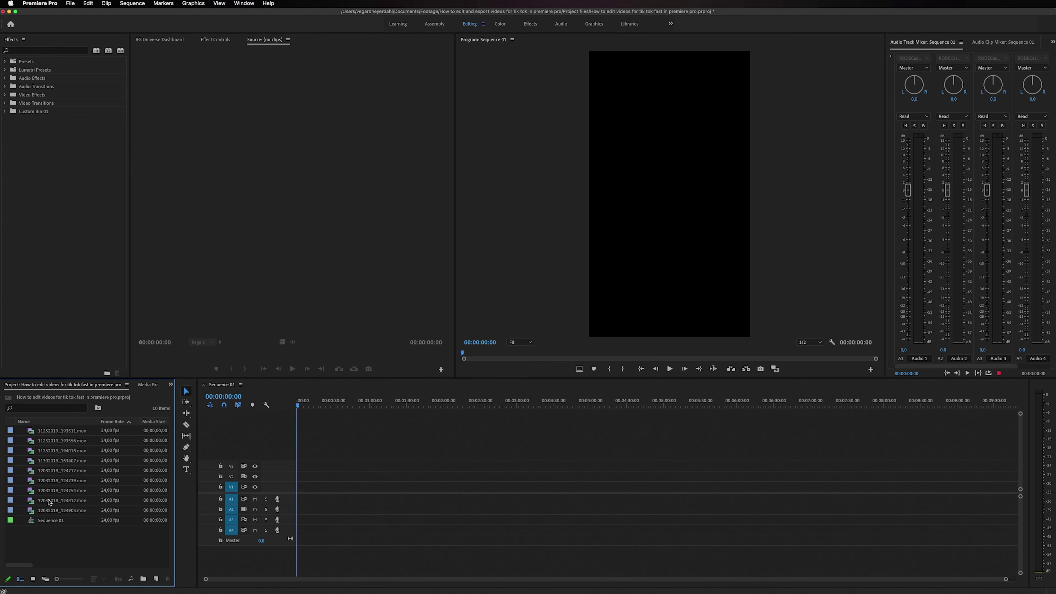
- Open 11252019_193511.mov in the Source Monitor and mark In at 00;00;01;08 and Out at 00;00;02;08
double_click(33, 432)
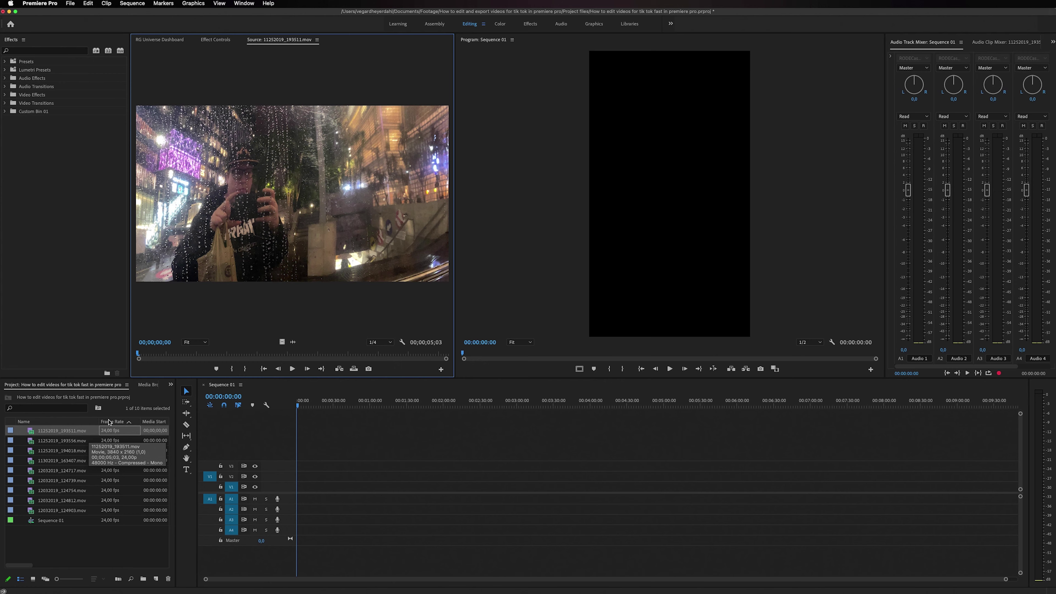
left_click(219, 353)
left_click_drag(220, 352, 243, 353)
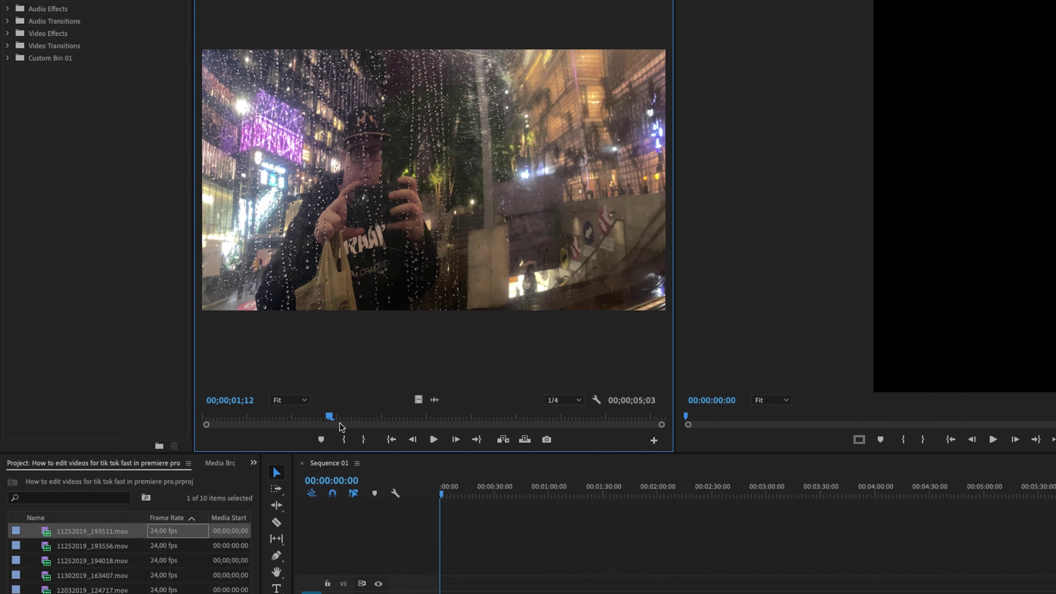
mouse_move(340, 422)
left_mouse_down()
mouse_move(283, 424)
mouse_move(542, 425)
mouse_move(319, 422)
left_mouse_up()
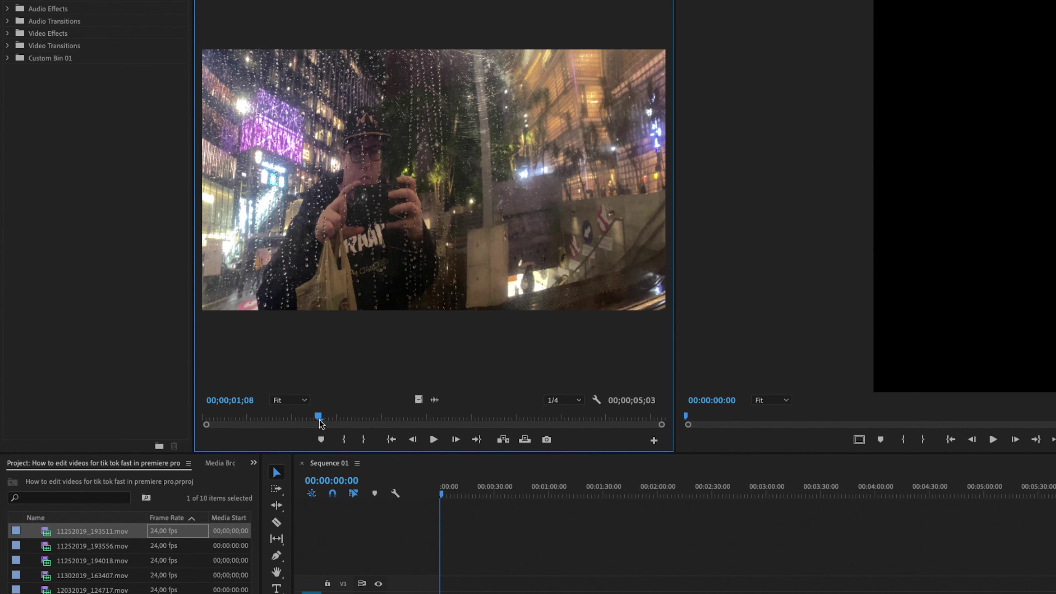
key("i")
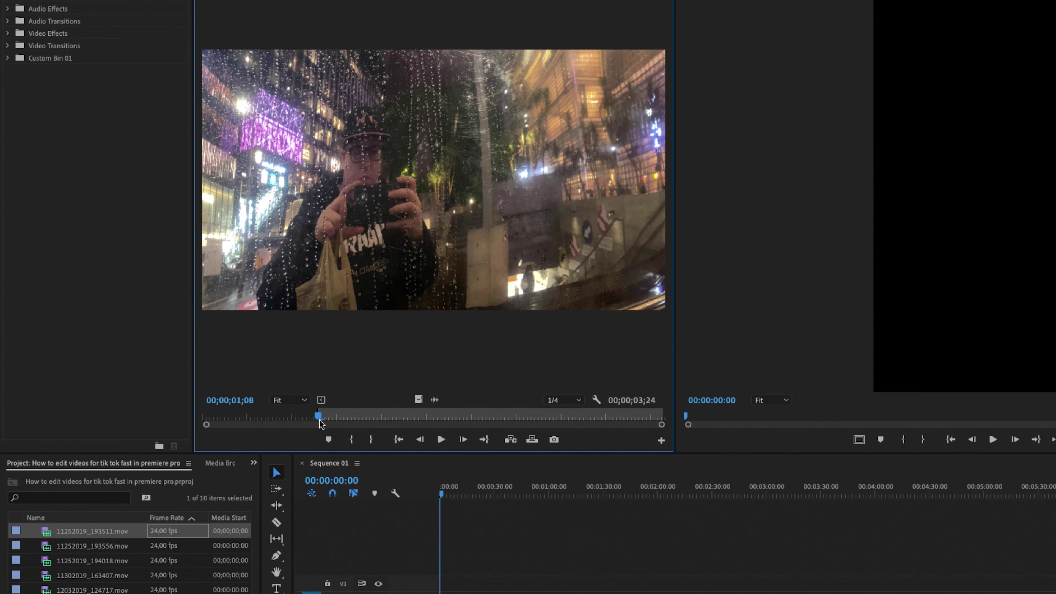
left_click_drag(319, 423, 412, 417)
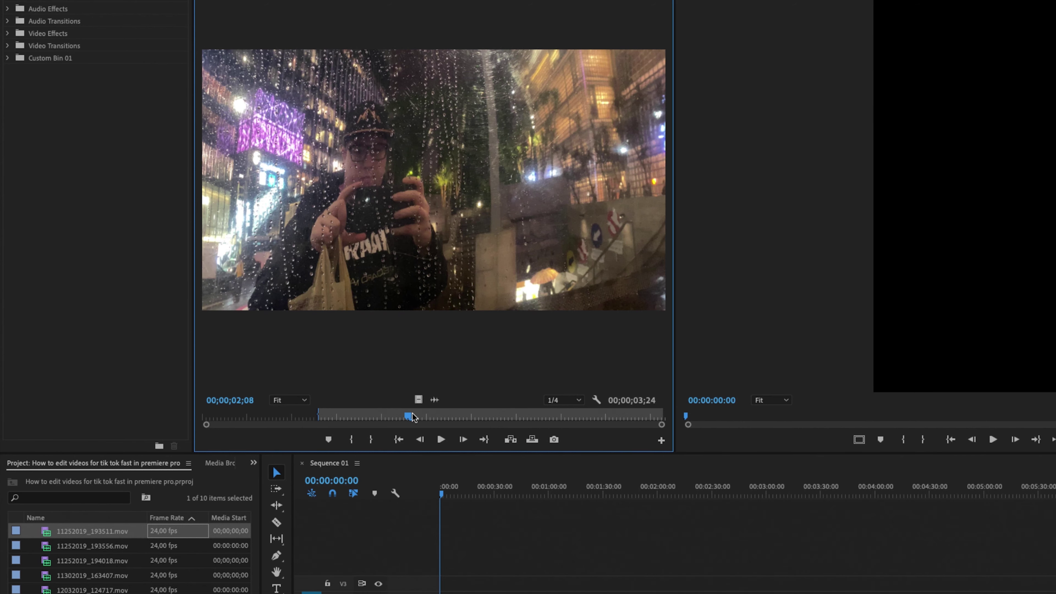
key("o")
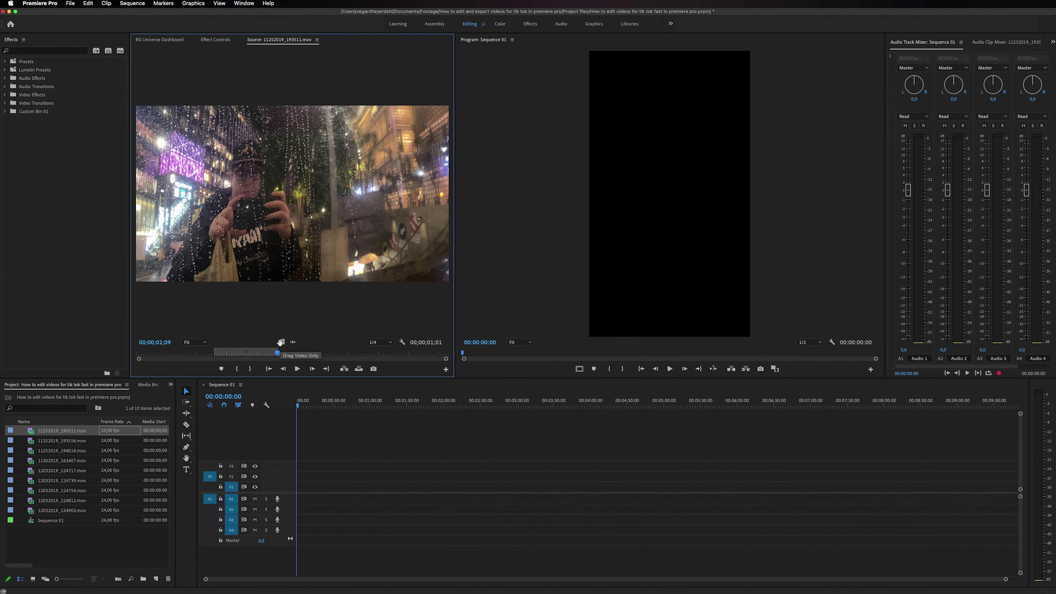
- Place only the marked clip's video at the start of track V1, keeping the existing sequence settings
left_click_drag(280, 341, 303, 494)
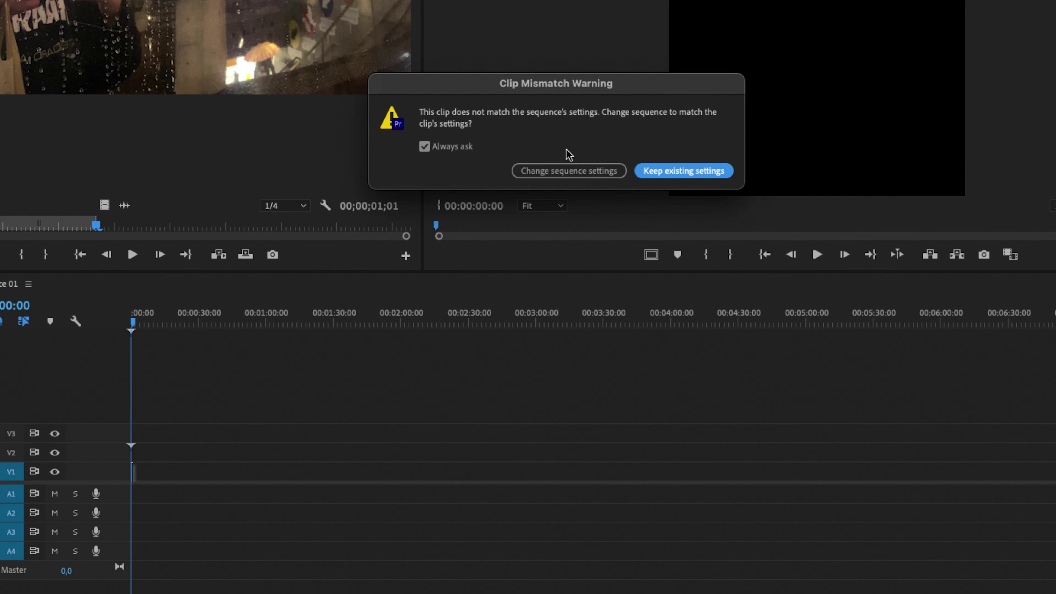
left_click(653, 171)
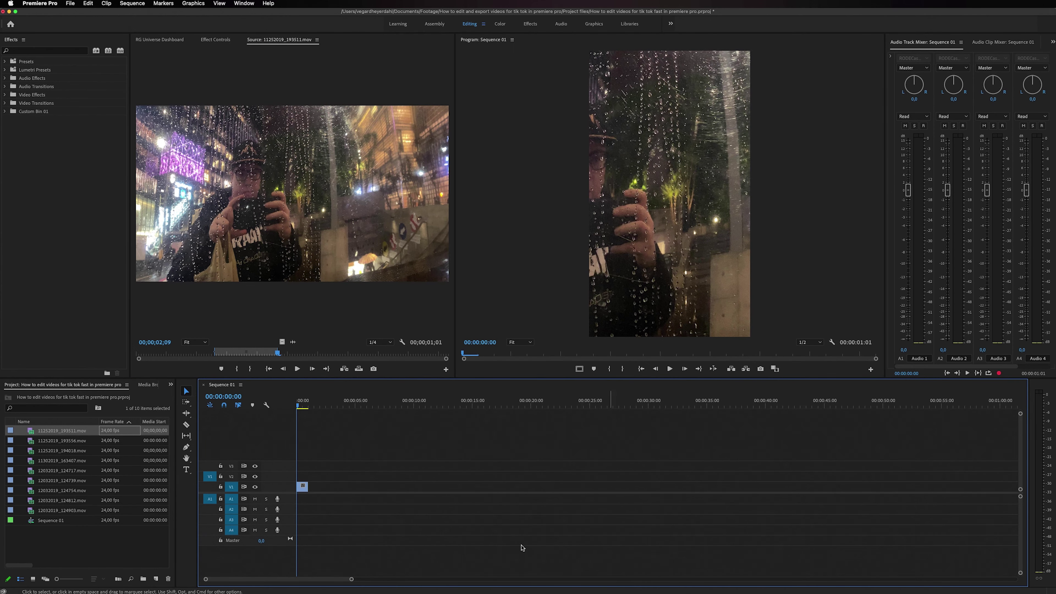
- Open 11252019_193556.mov in the Source Monitor and scrub through it for the section to use
double_click(35, 441)
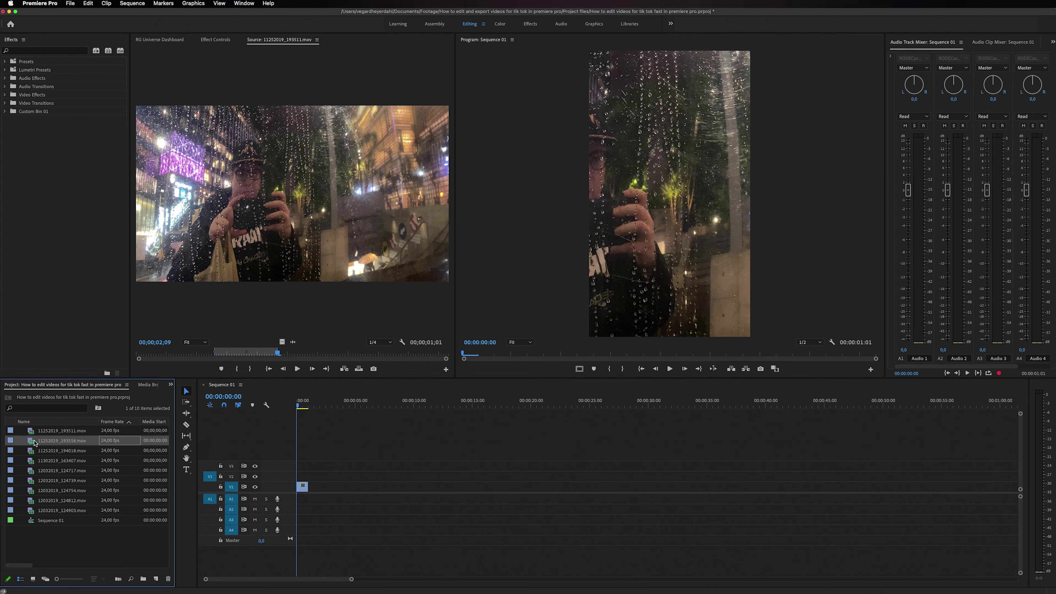
left_click_drag(163, 354, 197, 353)
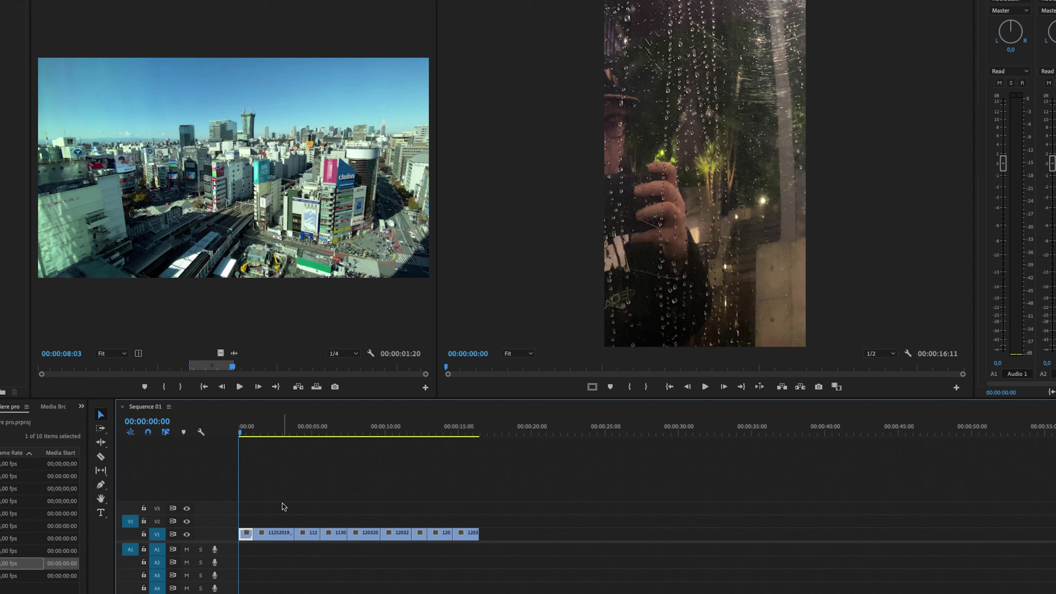
- Reframe the first clip, 11252019_193511.mov, with horizontal Position 1052 and Scale 89, and play it back
key("equal")
key("equal")
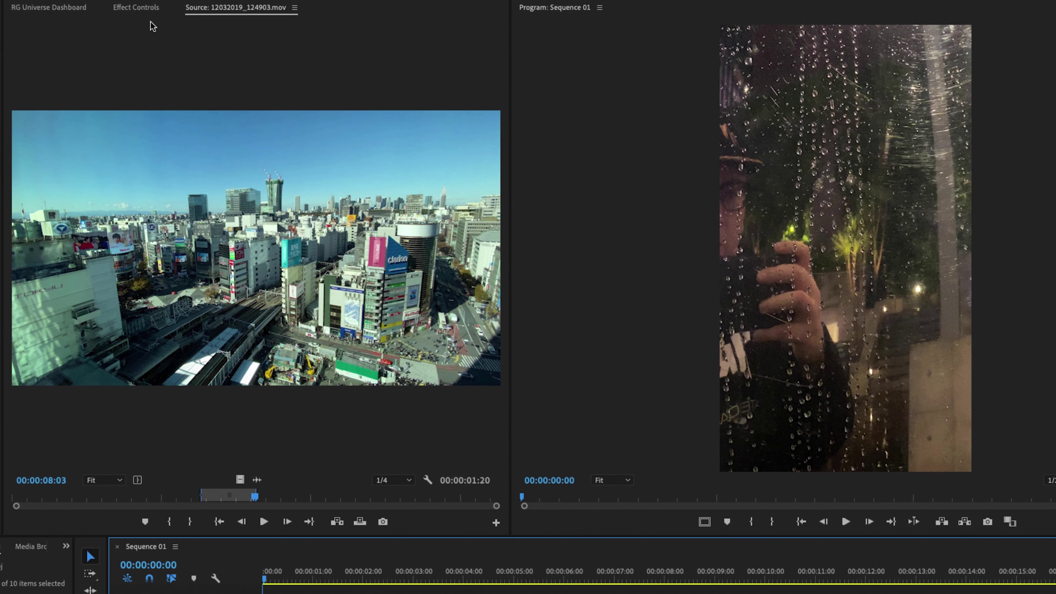
left_click(145, 13)
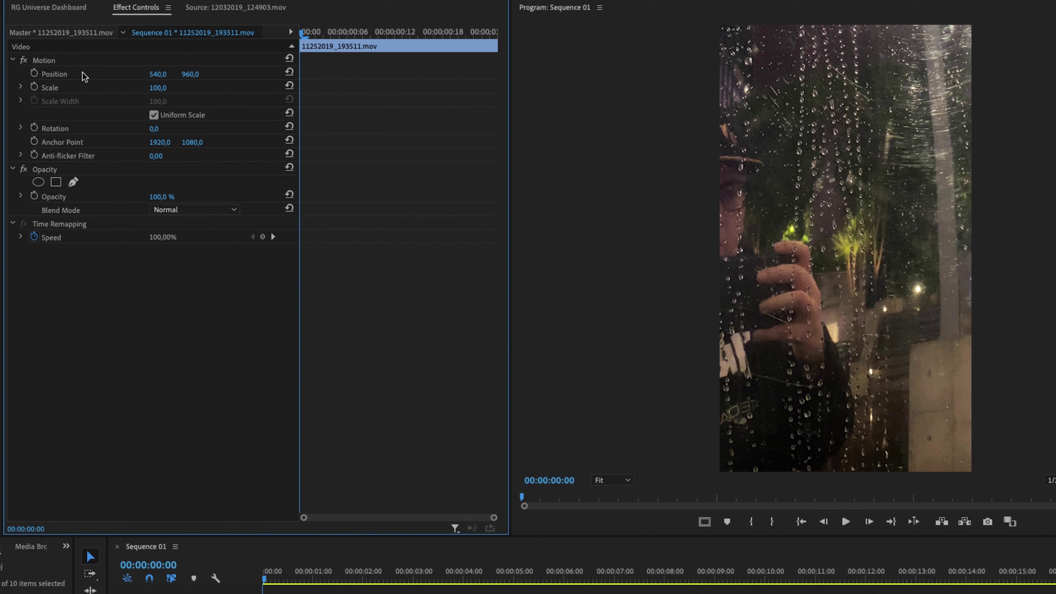
left_click(76, 76)
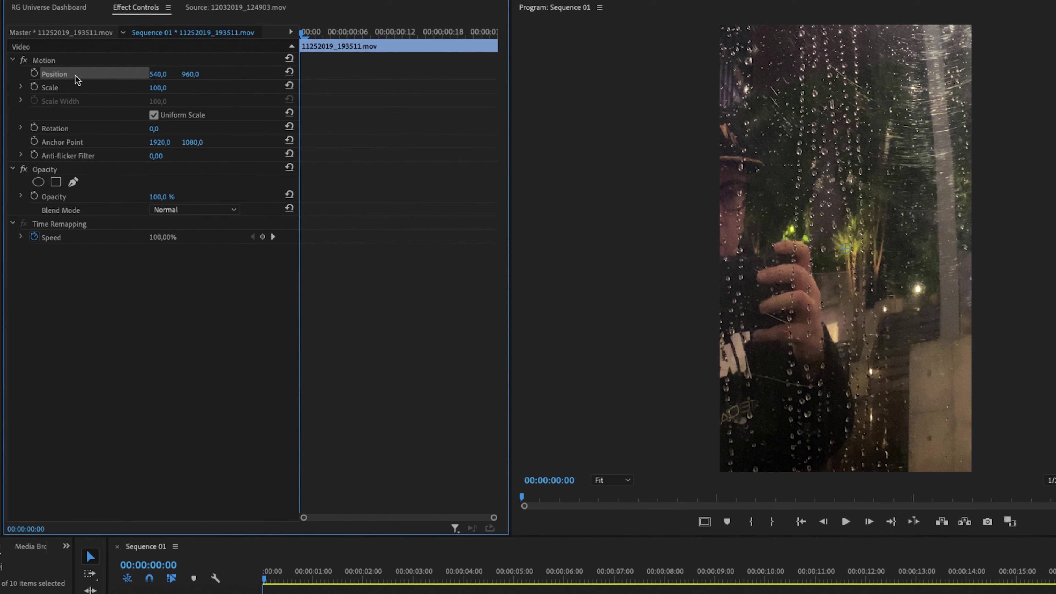
left_click_drag(155, 74, 444, 74)
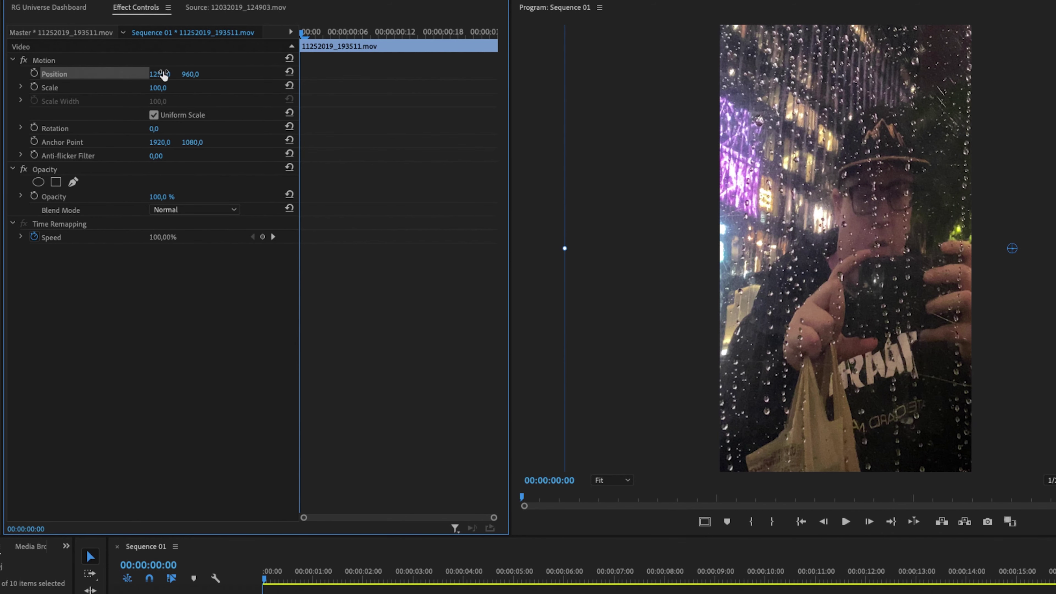
mouse_move(160, 88)
left_mouse_down()
mouse_move(150, 88)
mouse_move(167, 88)
left_mouse_up()
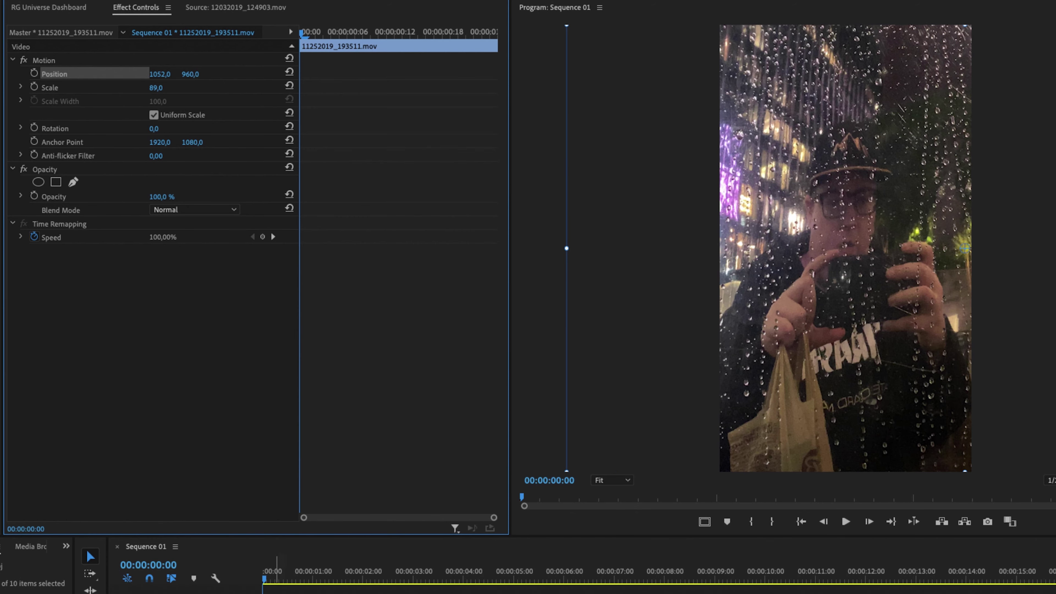
key("space")
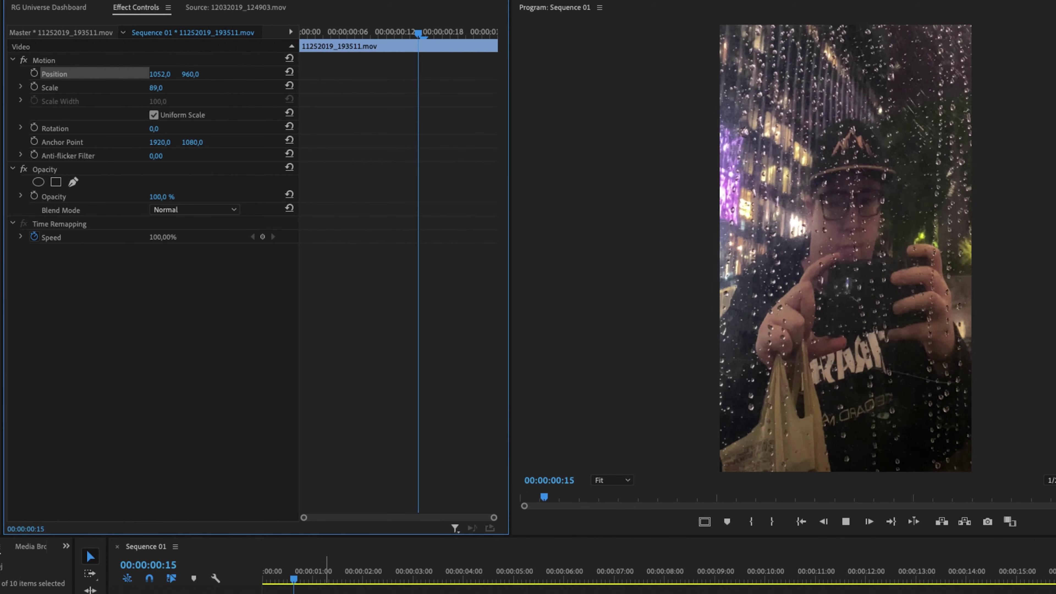
- Shift the following clips horizontally to reframe their subjects, with 11252019_194018.mov at horizontal Position 319, and save the project
left_click_drag(152, 74, 356, 74)
key("space")
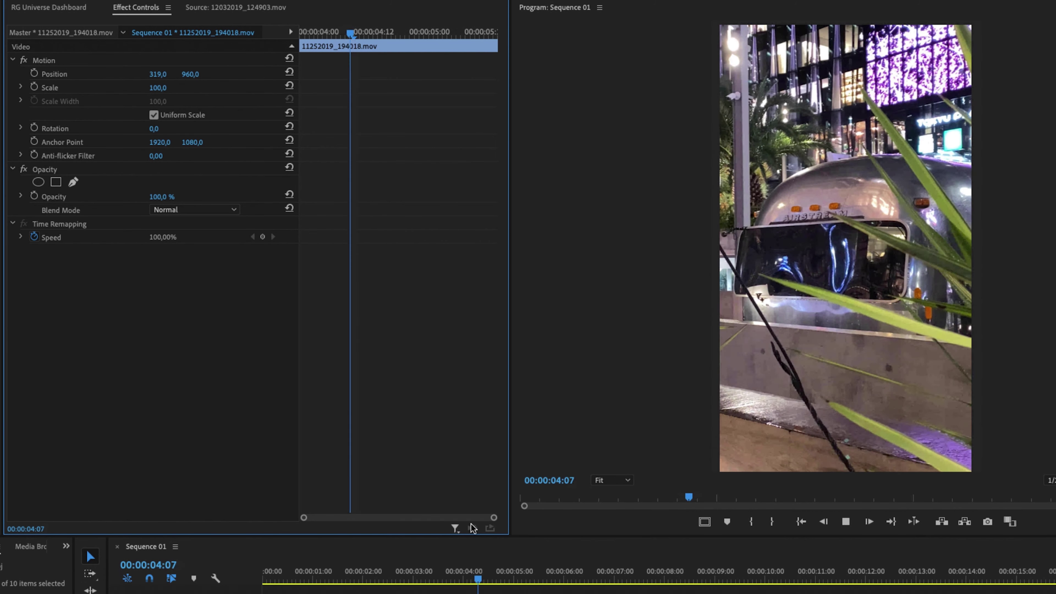
key("space")
left_click_drag(151, 76, 401, 246)
key("space")
left_click(639, 572)
left_click_drag(638, 572, 660, 572)
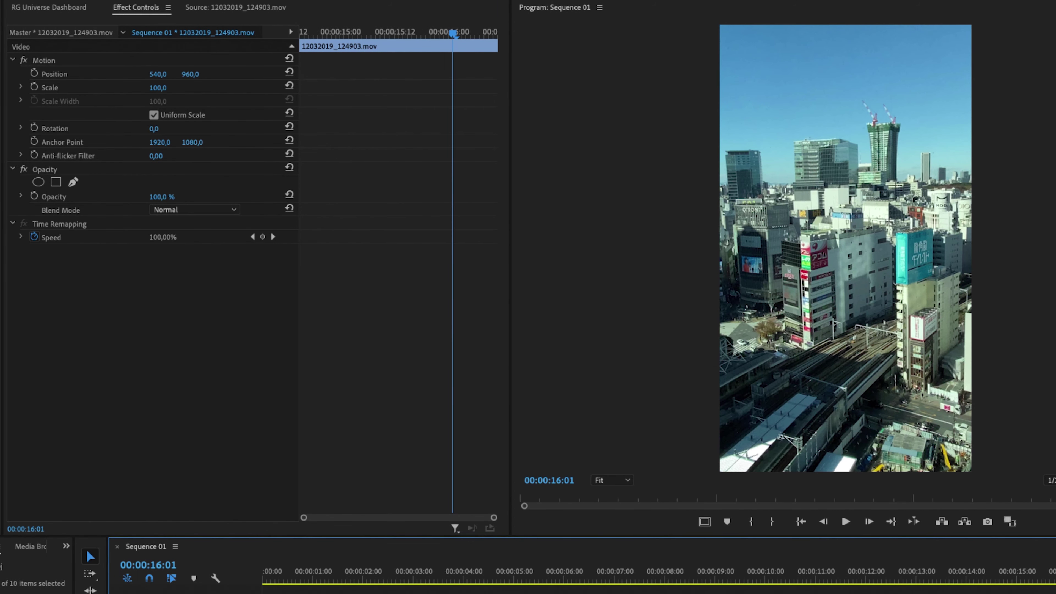
key("ctrl+s")
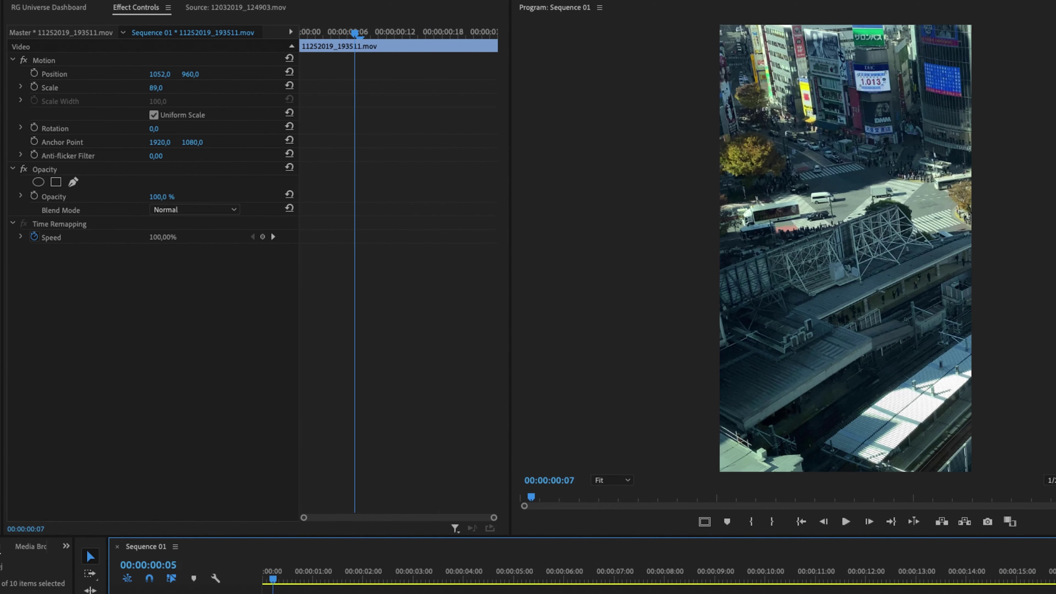
- Mark the sequence's In point at 00:00:00:00 and its Out point at the end of the last clip, 00:00:16:11
key("Home")
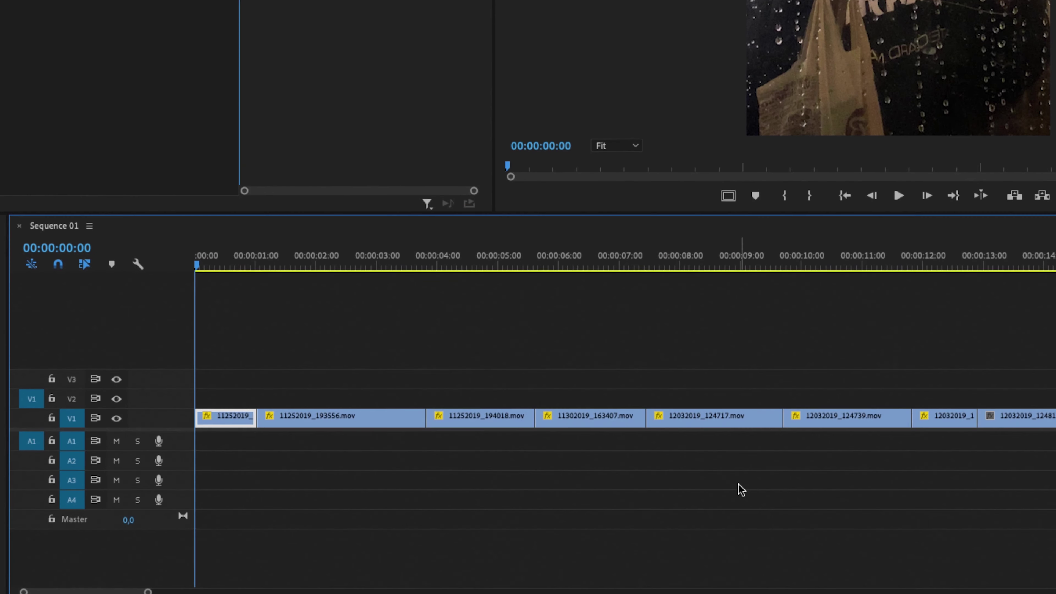
key("ctrl+a")
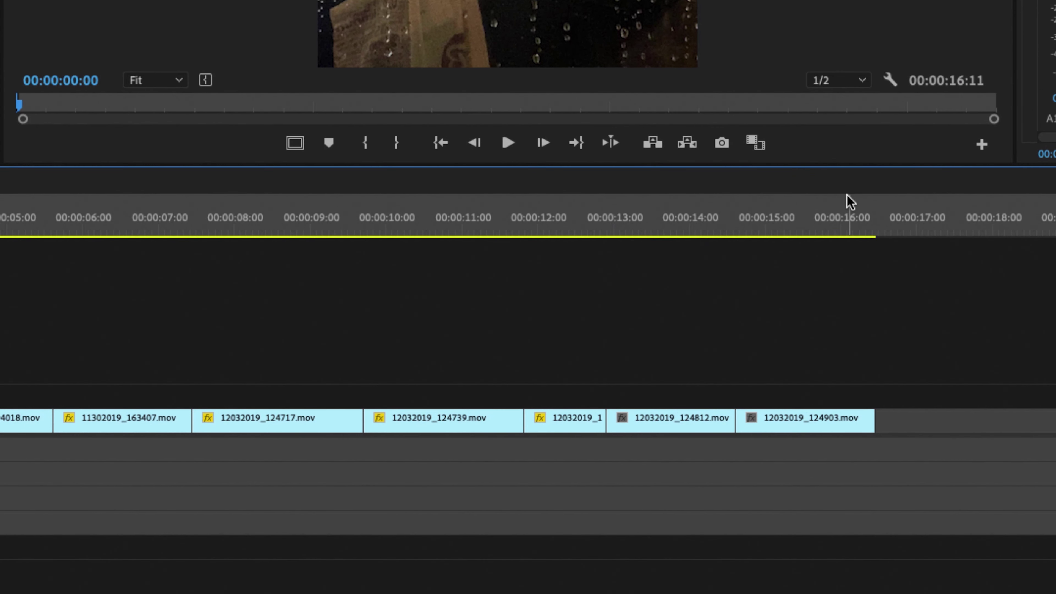
left_click(847, 197)
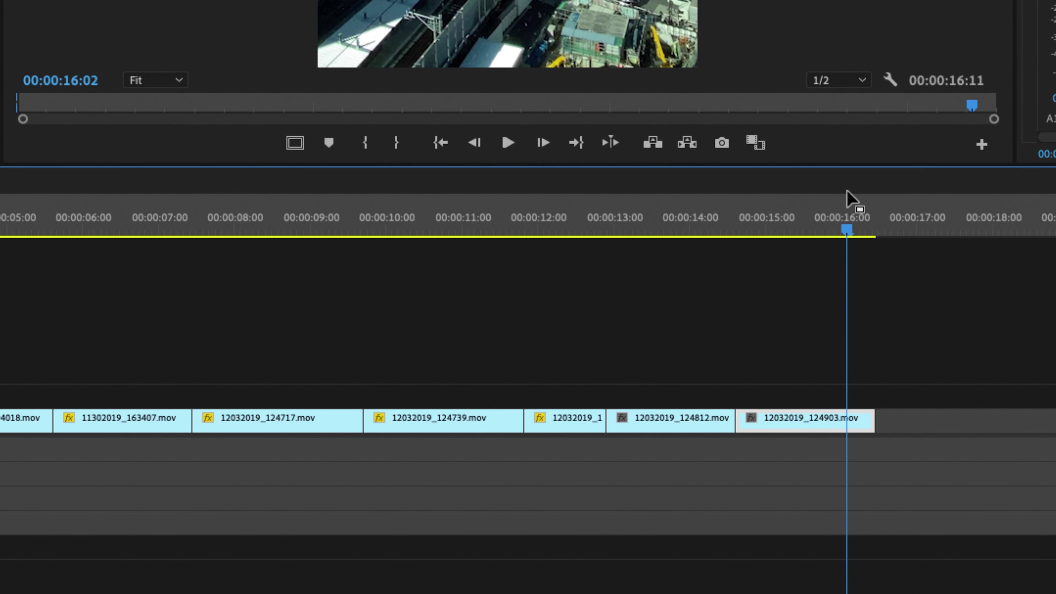
key("Down")
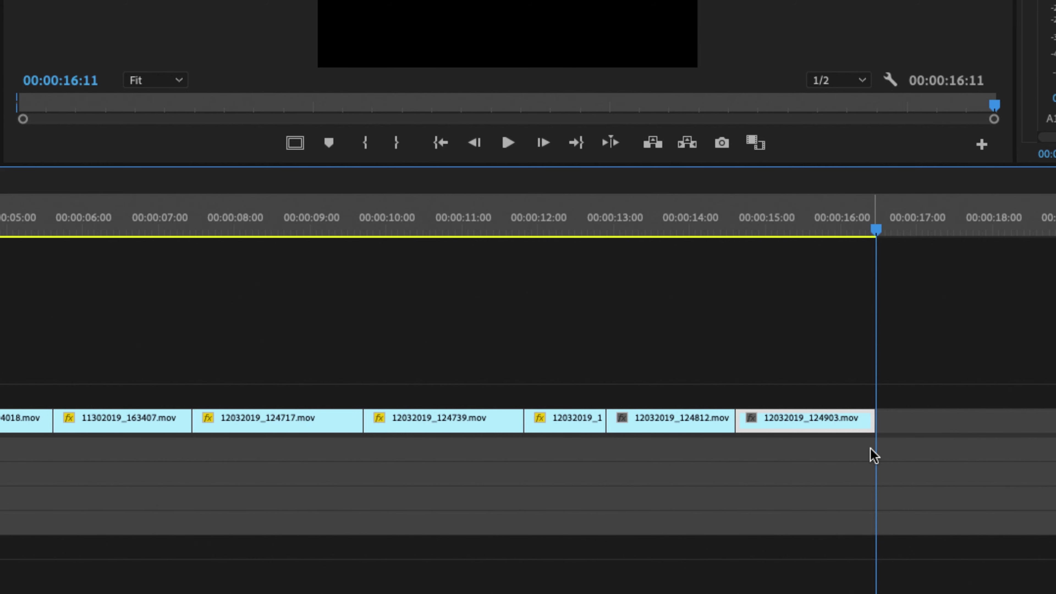
key("o")
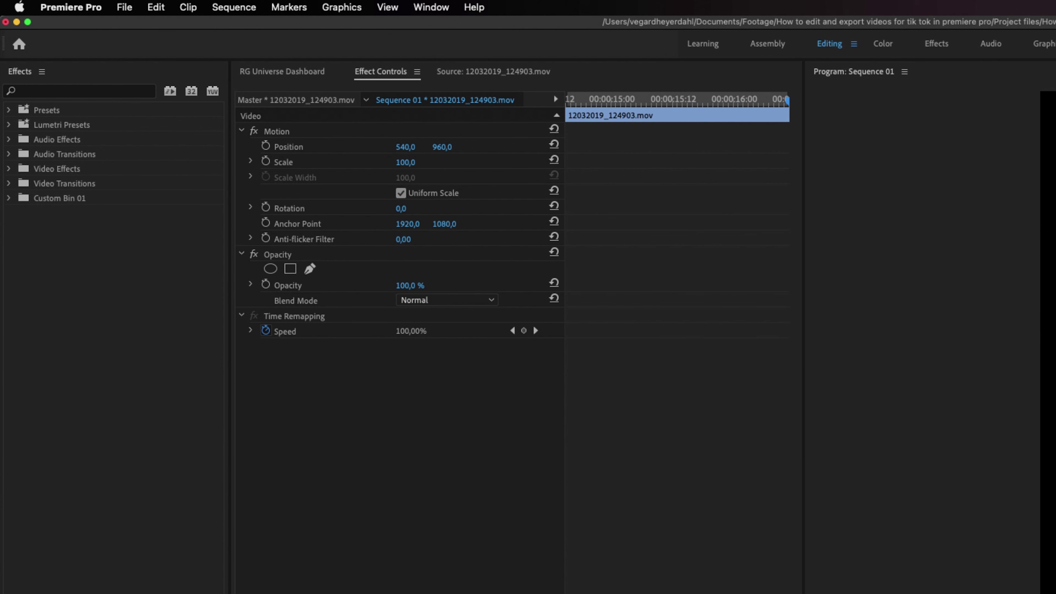
- Open the media export settings for the marked range of Sequence 01
left_click(131, 9)
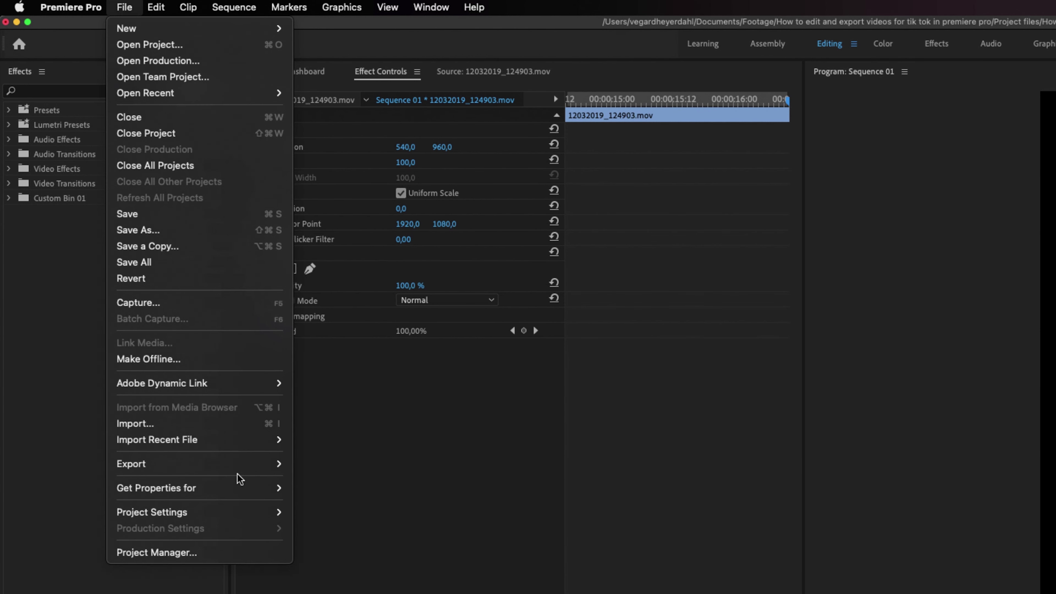
mouse_move(247, 468)
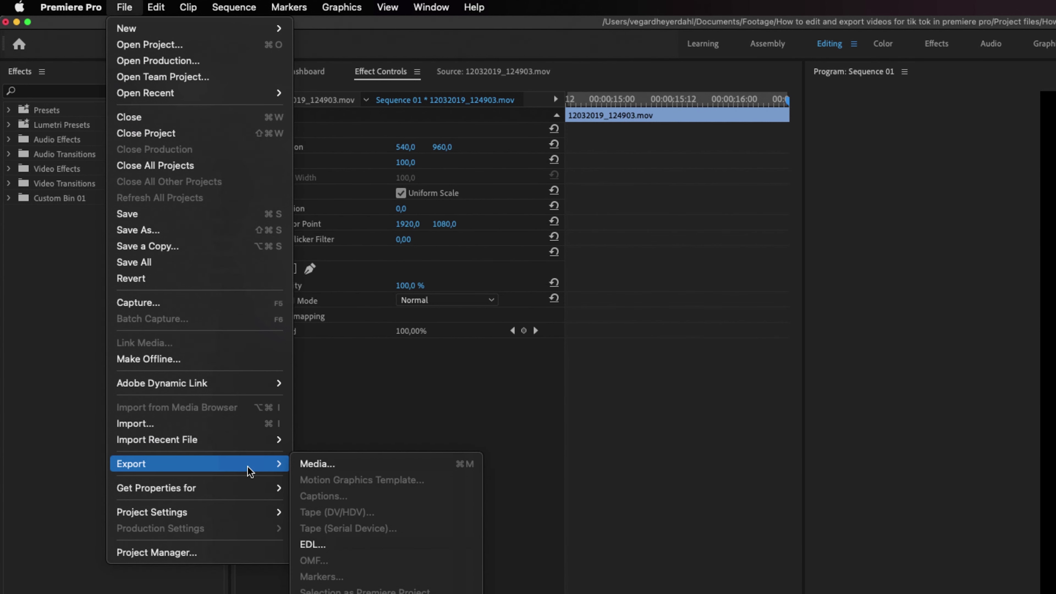
left_click(321, 467)
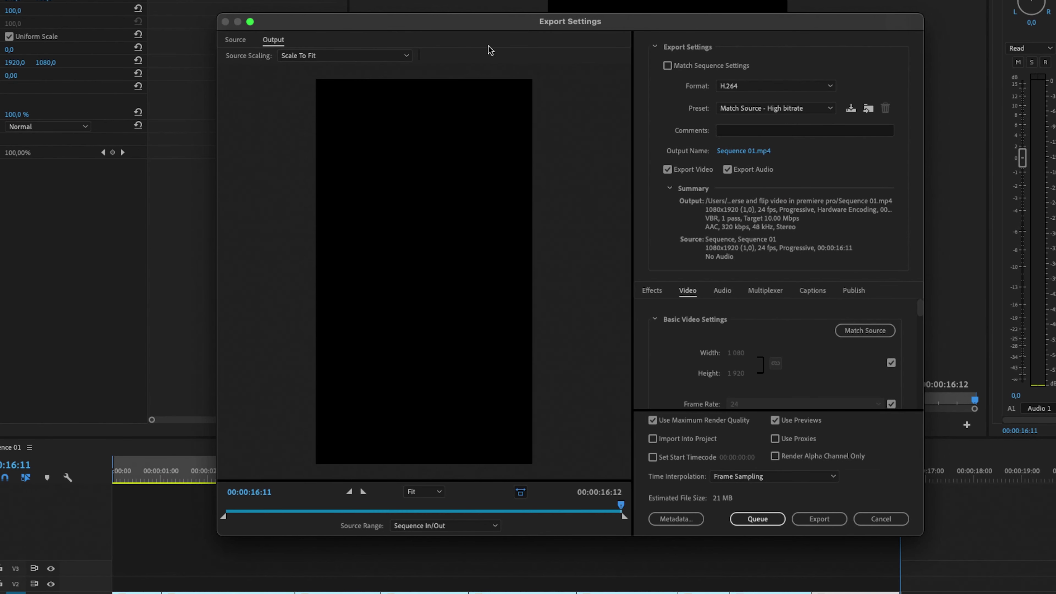